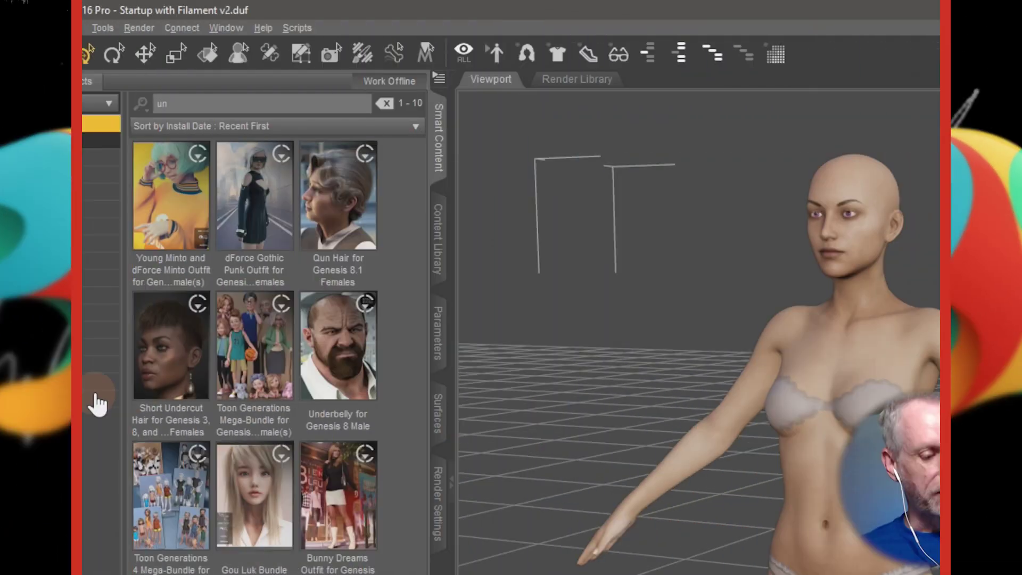
Clear the wardrobe content filter and open the Tactical Assault Outfit for Genesis 8 Male(s) and Female(s) product.
left_click(60, 248)
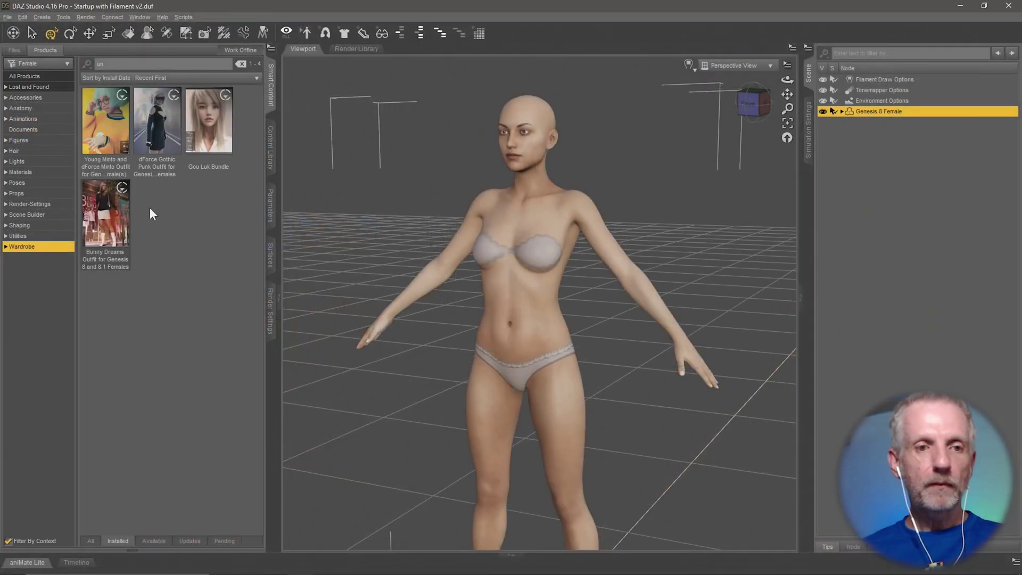
left_click(240, 64)
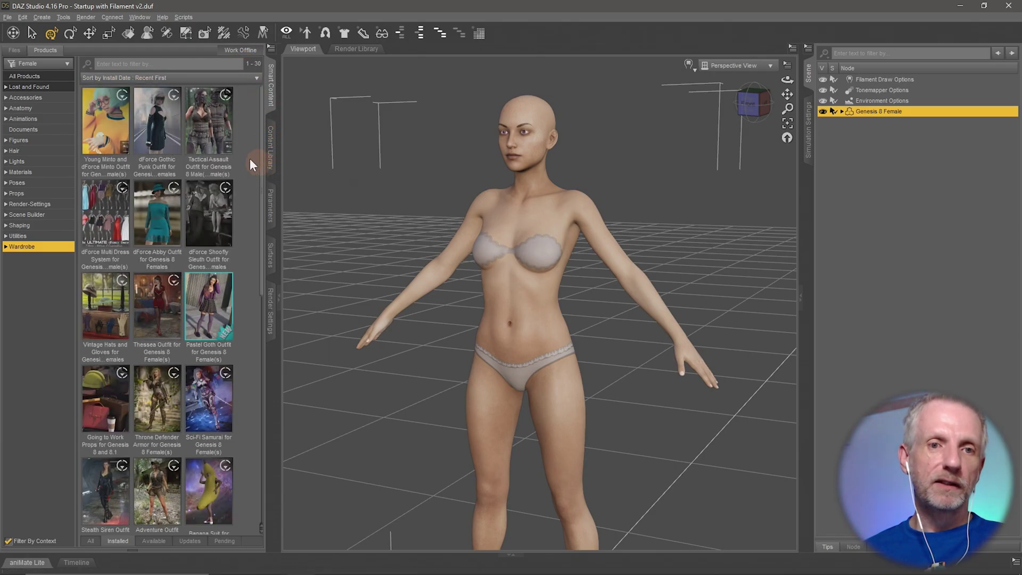
double_click(216, 118)
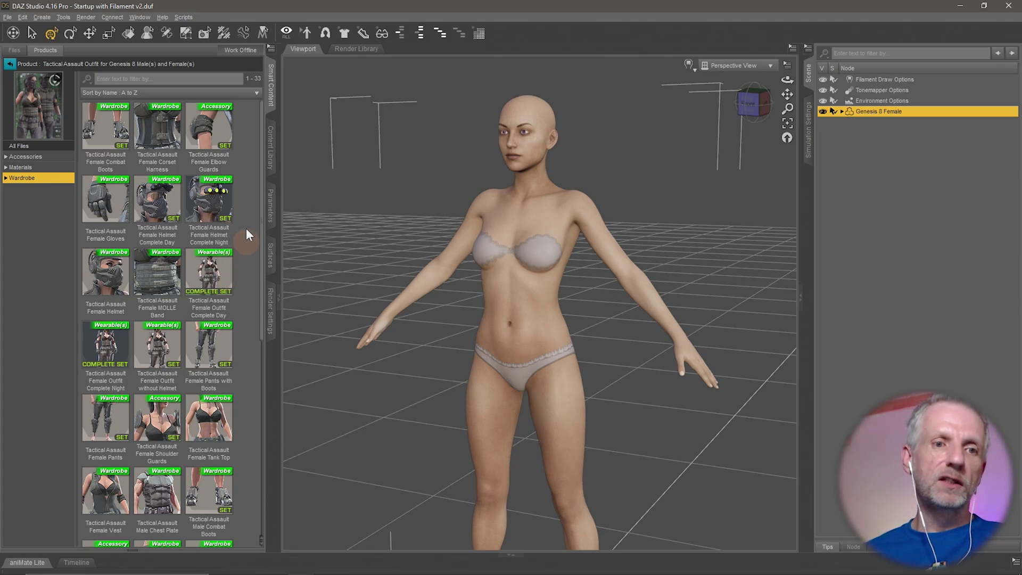
List all files of the Tactical Assault Outfit product and look through them.
left_click(46, 148)
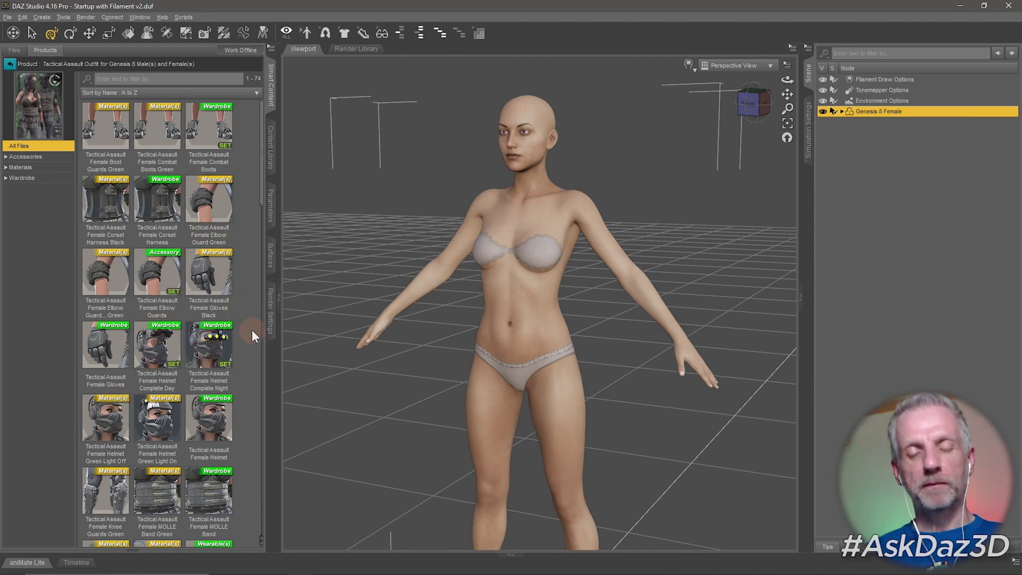
scroll(251, 330, "down", 6)
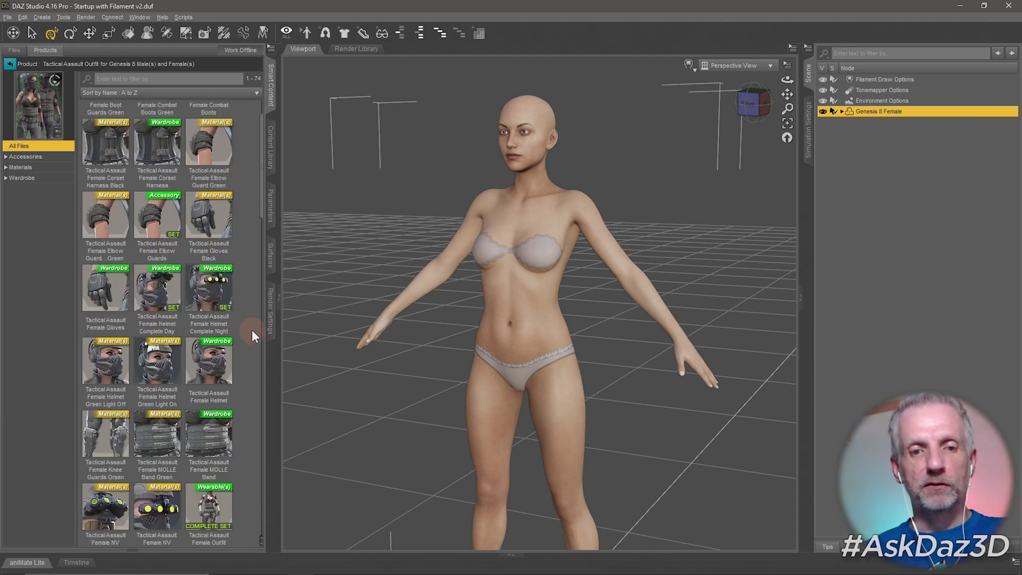
scroll(251, 330, "down", 8)
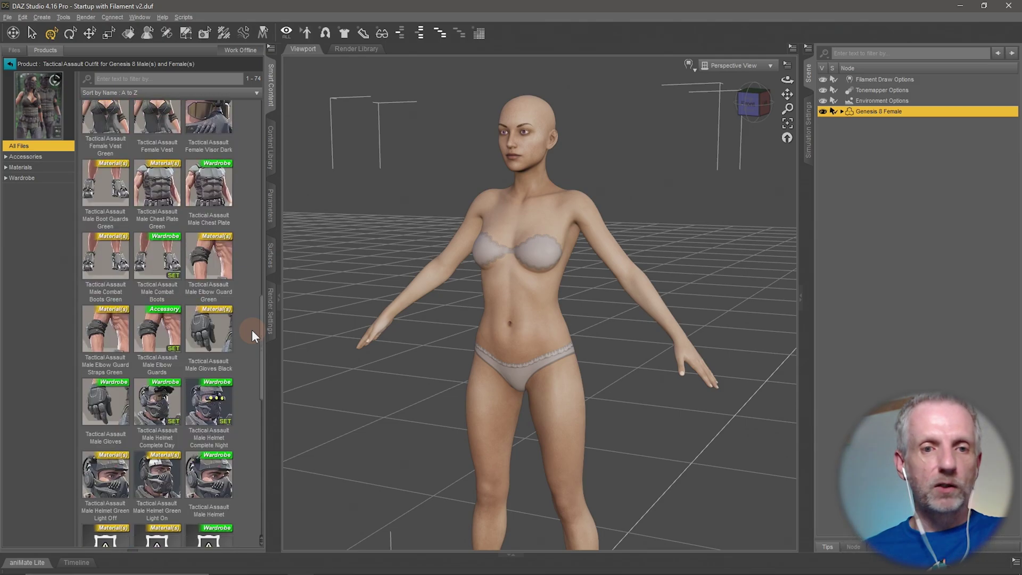
scroll(251, 330, "up", 10)
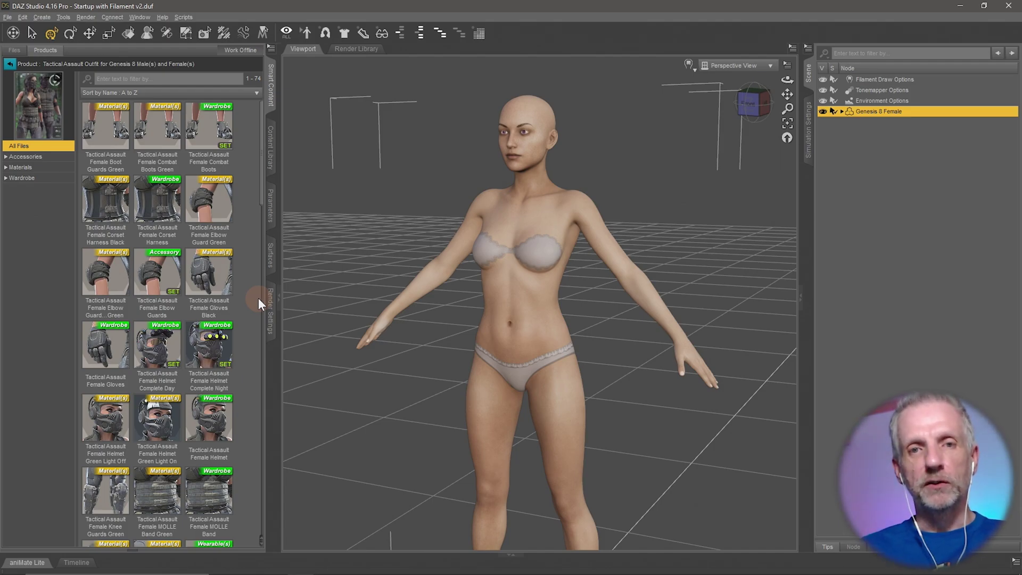
Try the Tactical Assault Female Respirator accessory on the Genesis 8 Female figure and undo the loading.
left_click(47, 156)
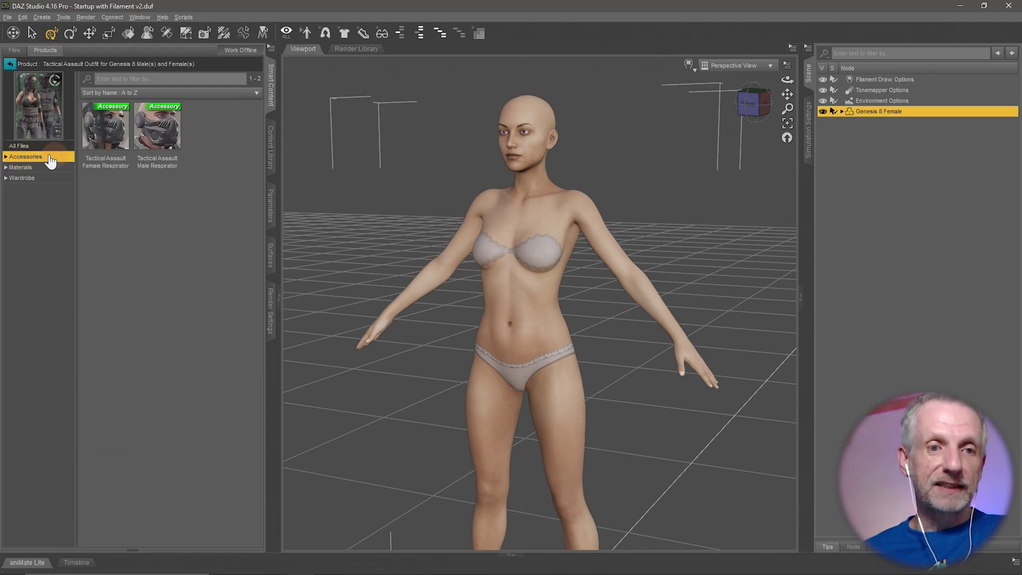
left_click(178, 141)
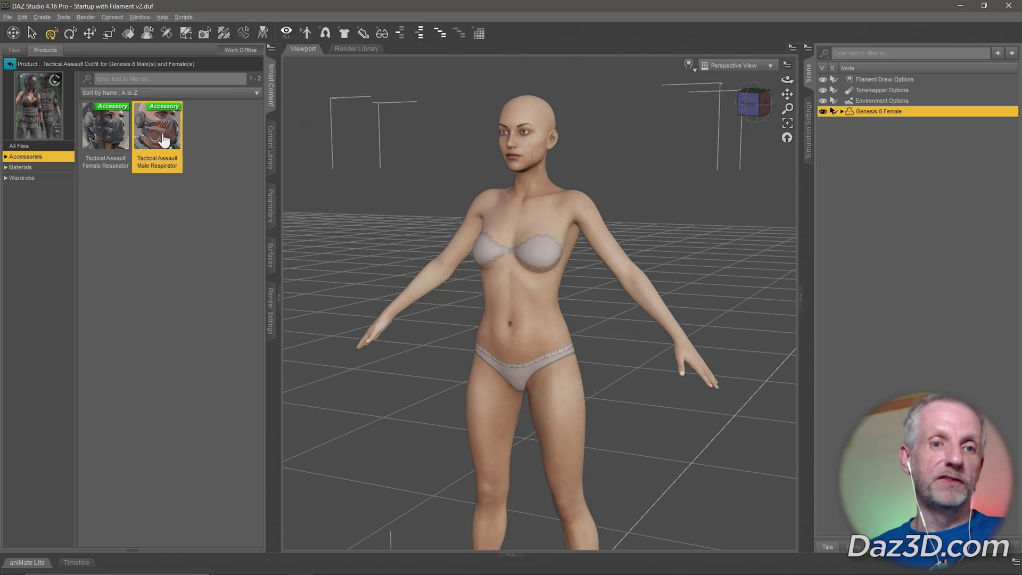
double_click(113, 140)
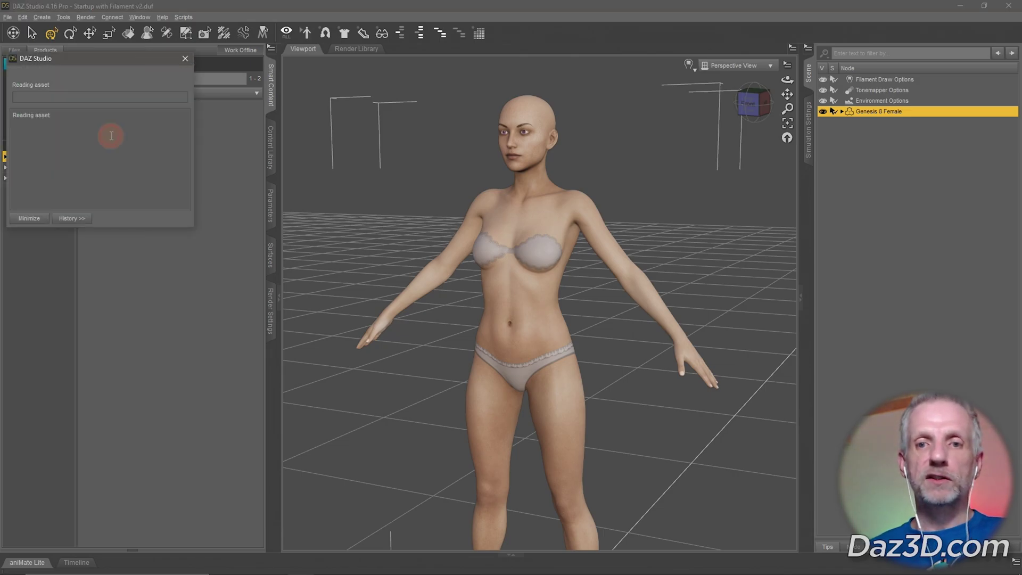
scroll(599, 187, "up", 3)
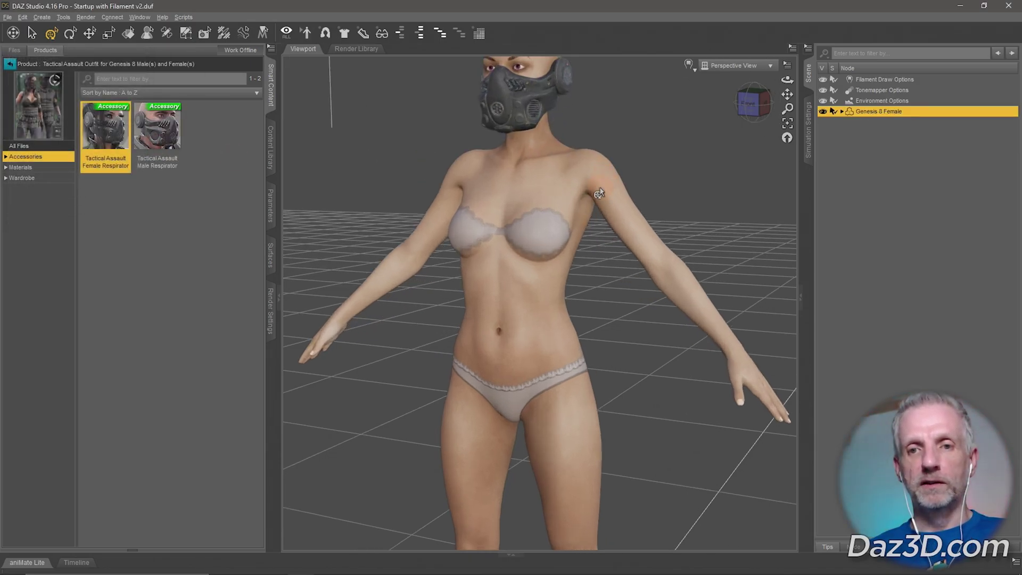
middle_click_drag(604, 194, 615, 285)
scroll(603, 192, "up", 3)
middle_click_drag(628, 206, 621, 207)
mouse_move(621, 208)
left_mouse_down("alt")
mouse_move(641, 203)
mouse_move(612, 214)
left_mouse_up("alt")
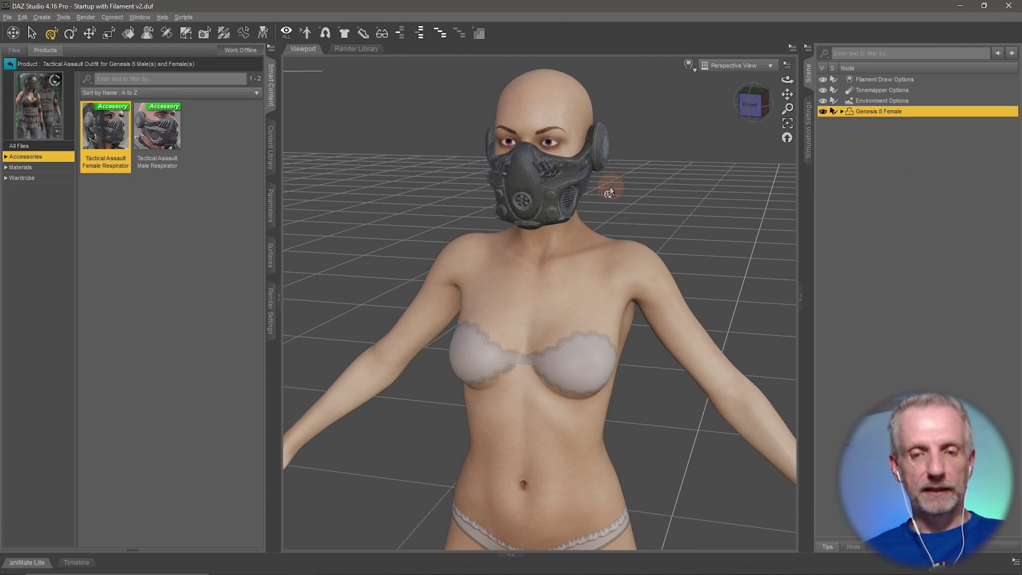
key("ctrl+z")
Examine the product's Materials, Accessories and Wardrobe categories, including the Armor, Gloves, Pants and Shirts subcategories.
left_click(54, 168)
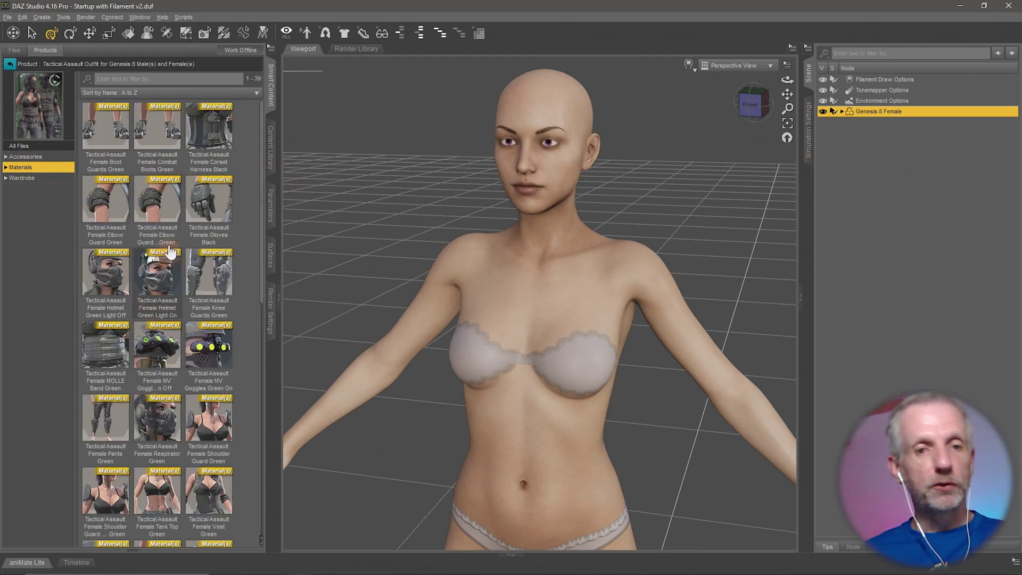
mouse_move(176, 240)
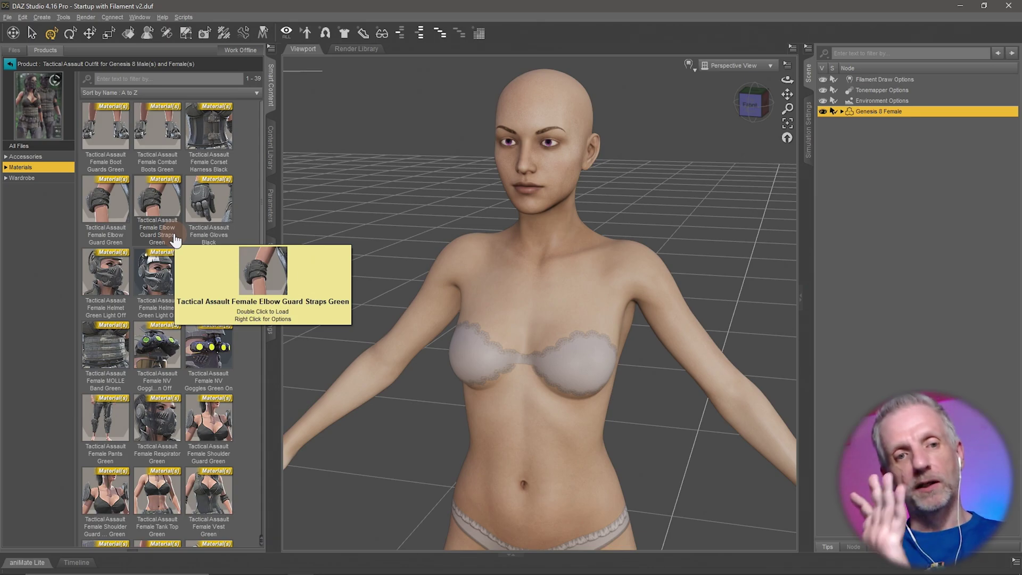
left_click(48, 178)
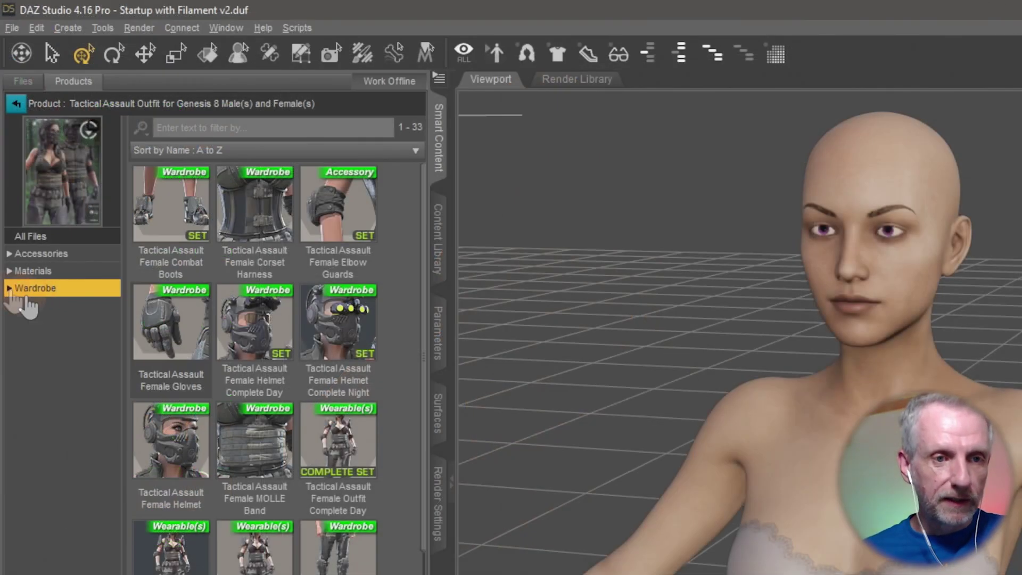
left_click(7, 179)
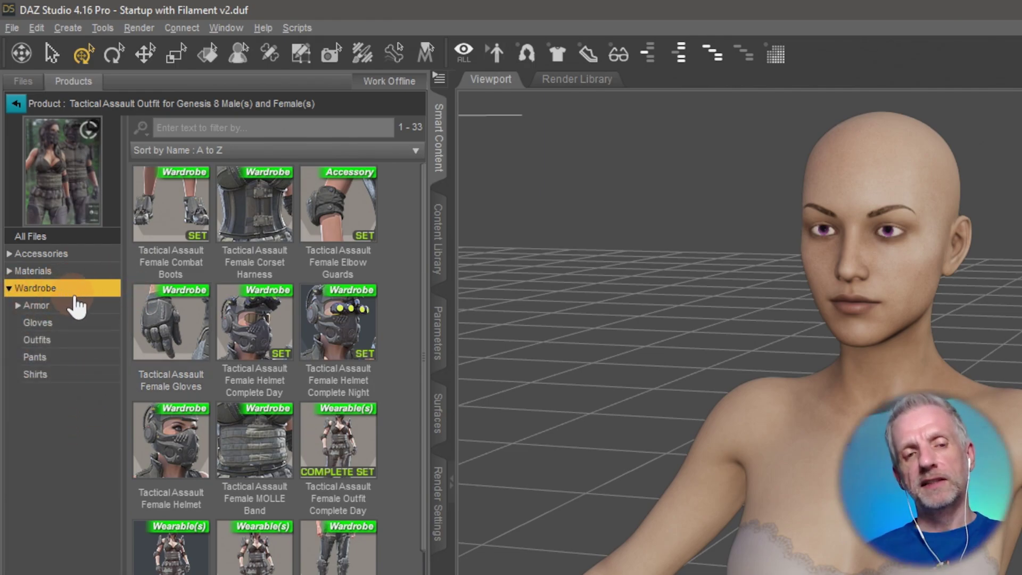
left_click(99, 240)
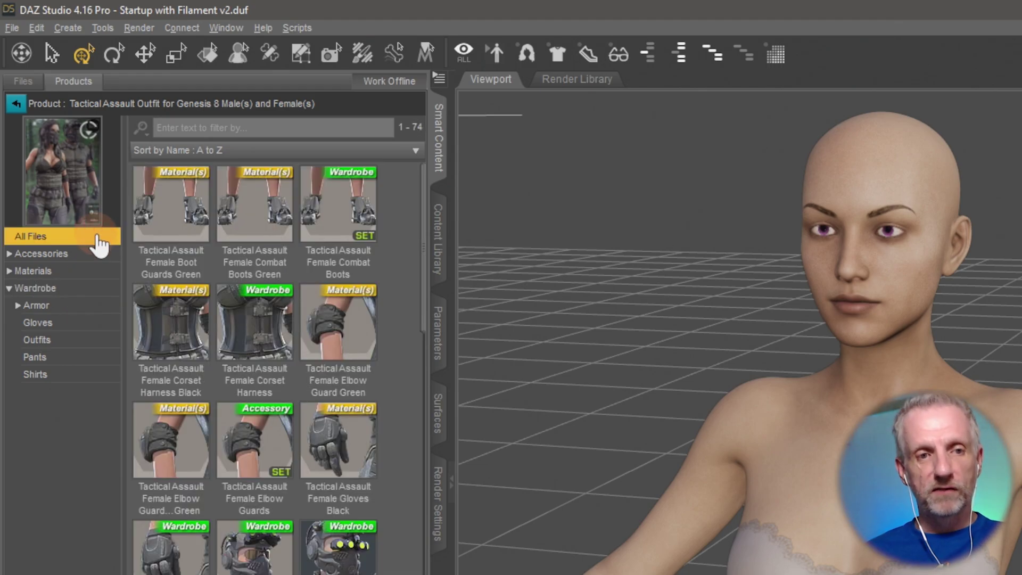
left_click(97, 255)
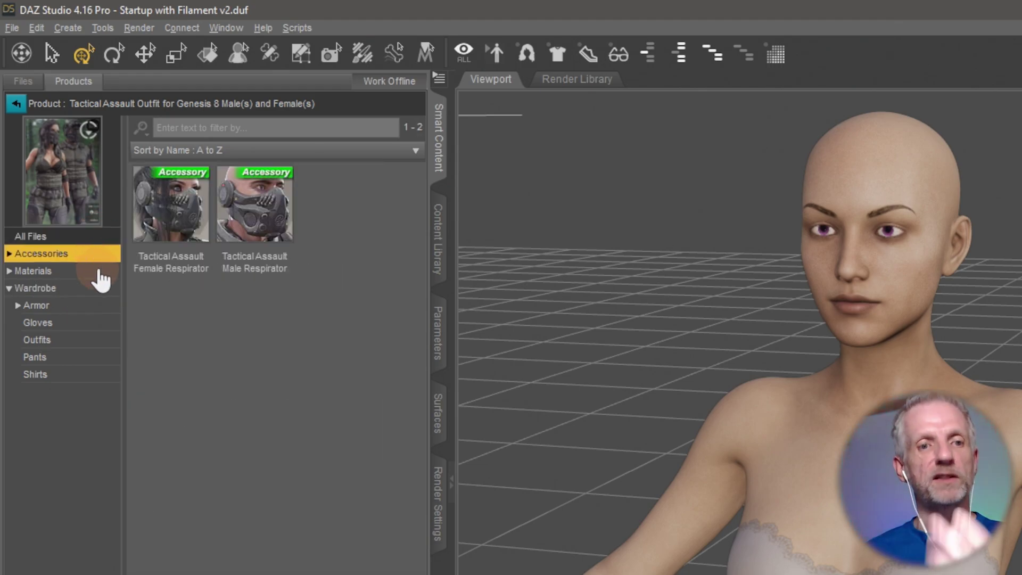
left_click(96, 273)
left_click(92, 291)
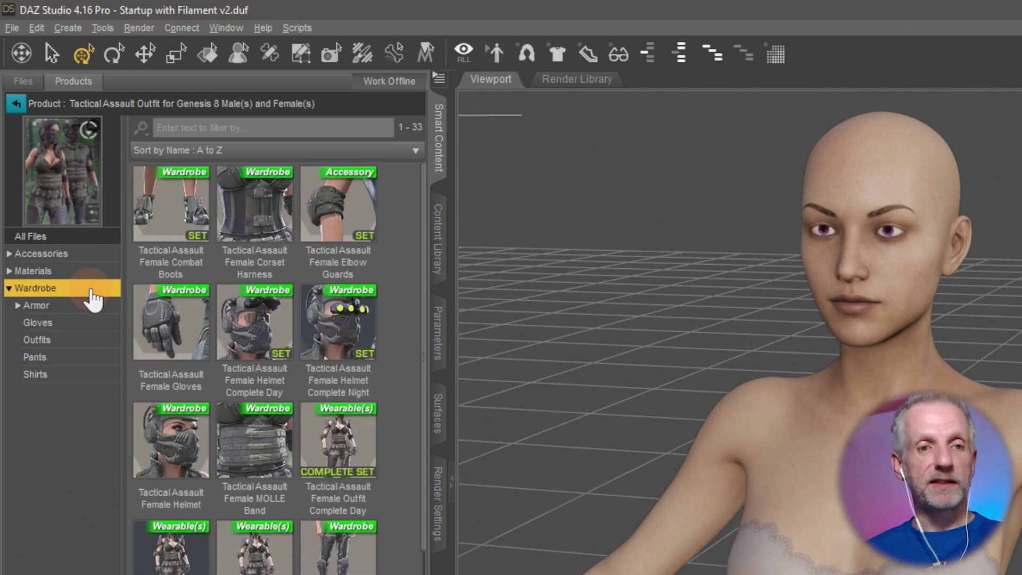
left_click(88, 307)
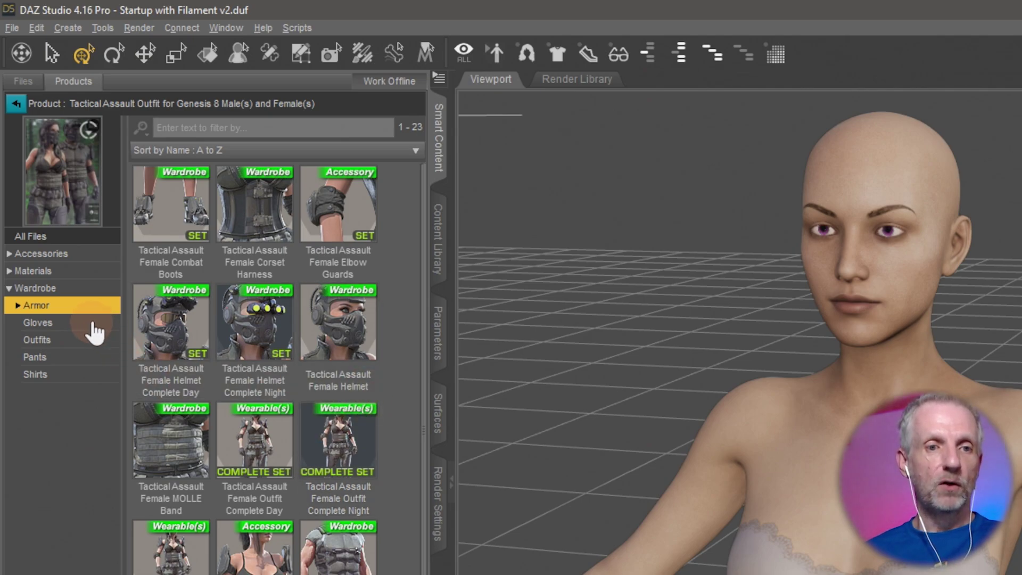
left_click(93, 323)
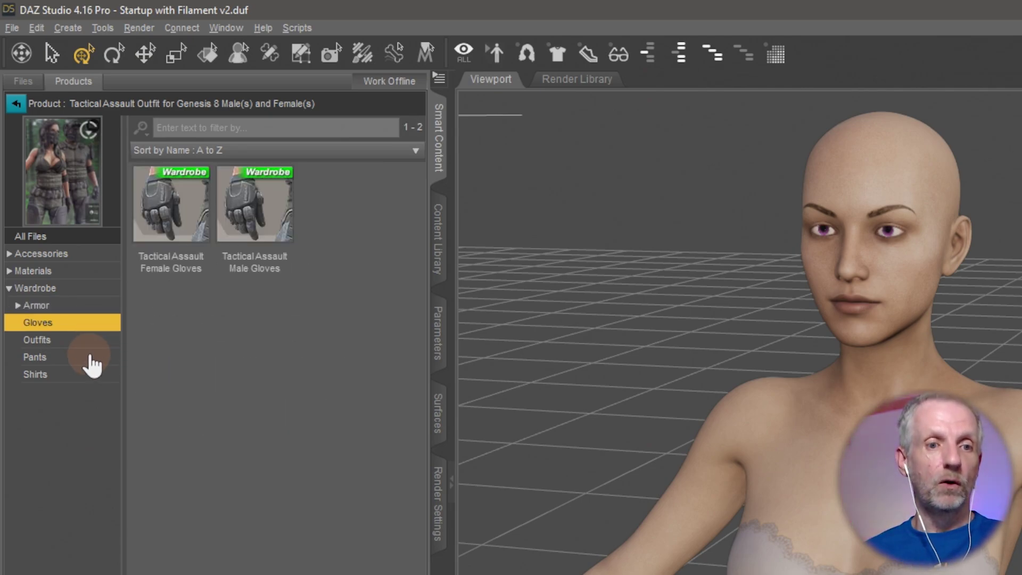
left_click(91, 360)
left_click(90, 377)
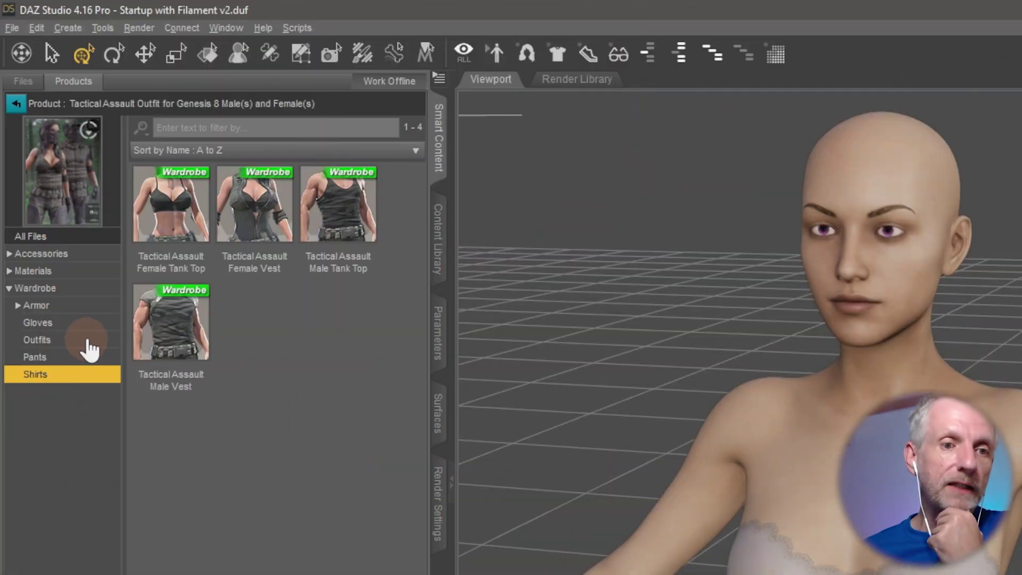
Load the Tactical Assault Female Outfit Complete Day set from the Outfits subcategory onto the Genesis 8 Female figure.
left_click(47, 342)
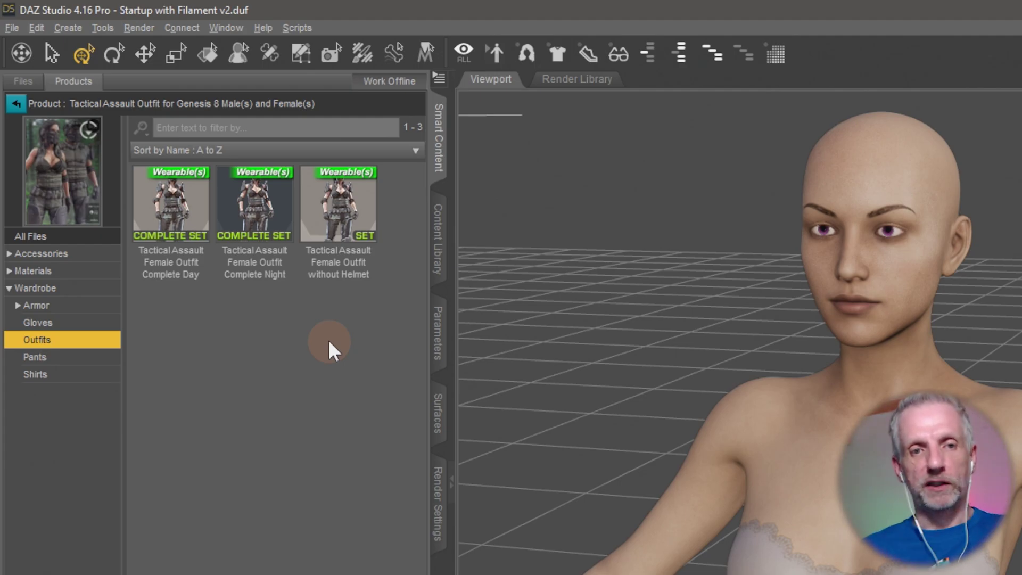
left_click(180, 237)
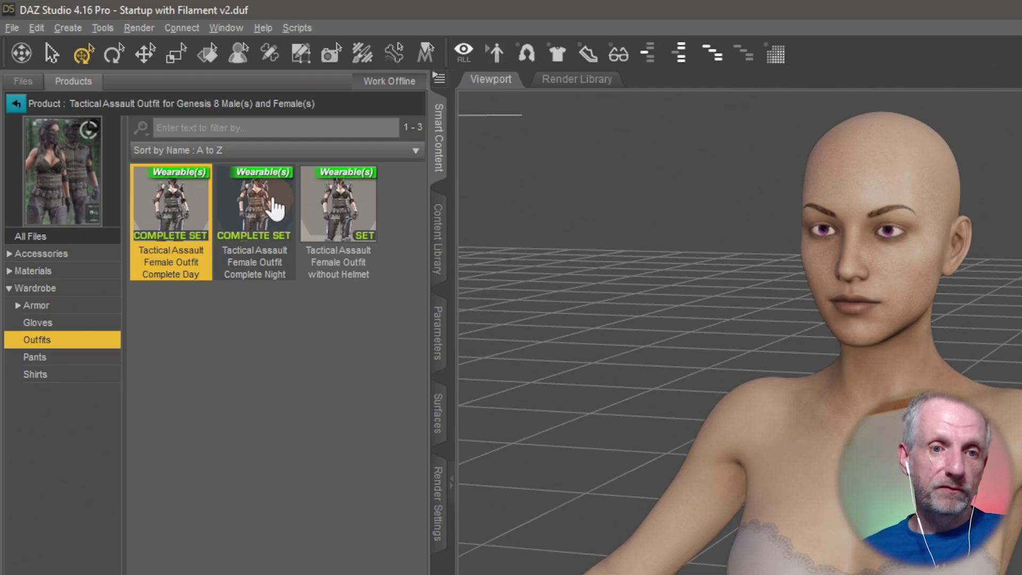
left_click(276, 209)
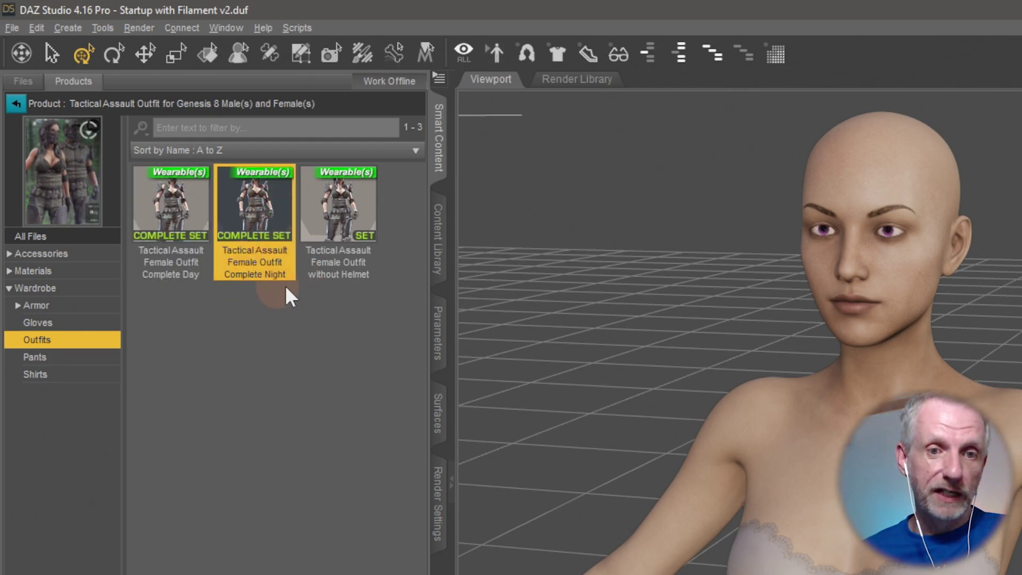
left_click(354, 203)
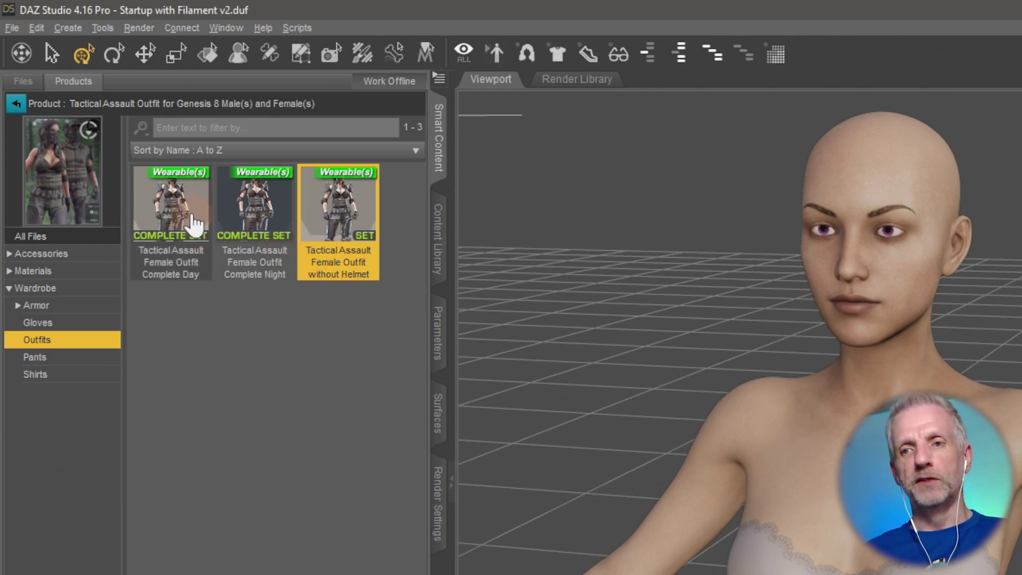
left_click(196, 234)
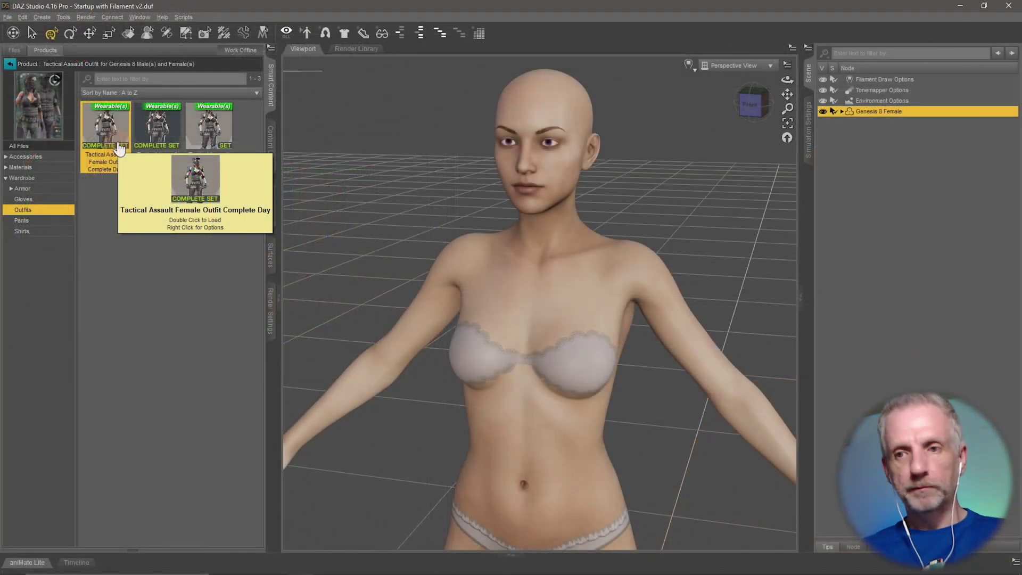
left_click_drag(119, 149, 869, 125)
middle_click_drag(693, 244, 693, 245)
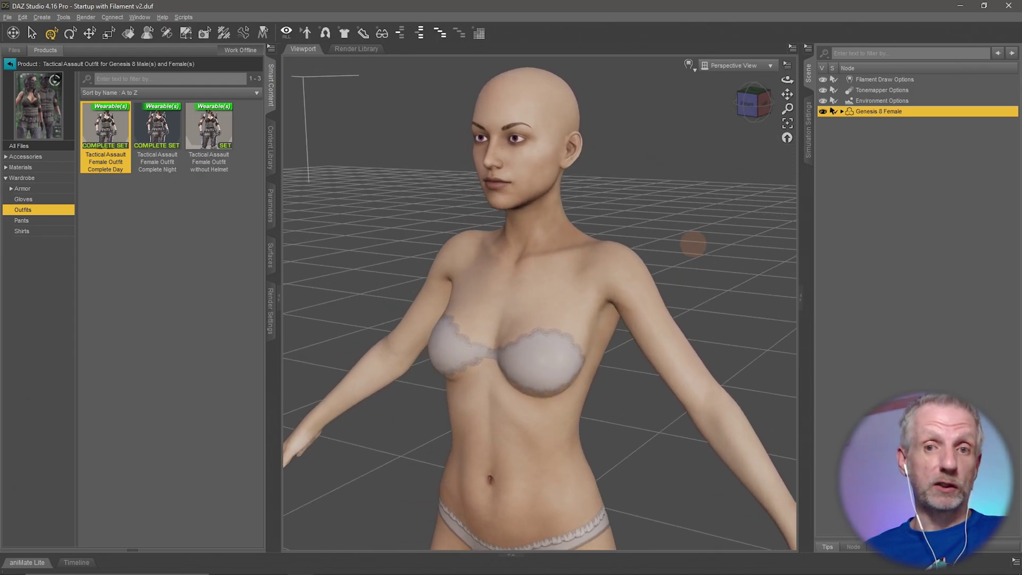
double_click(106, 128)
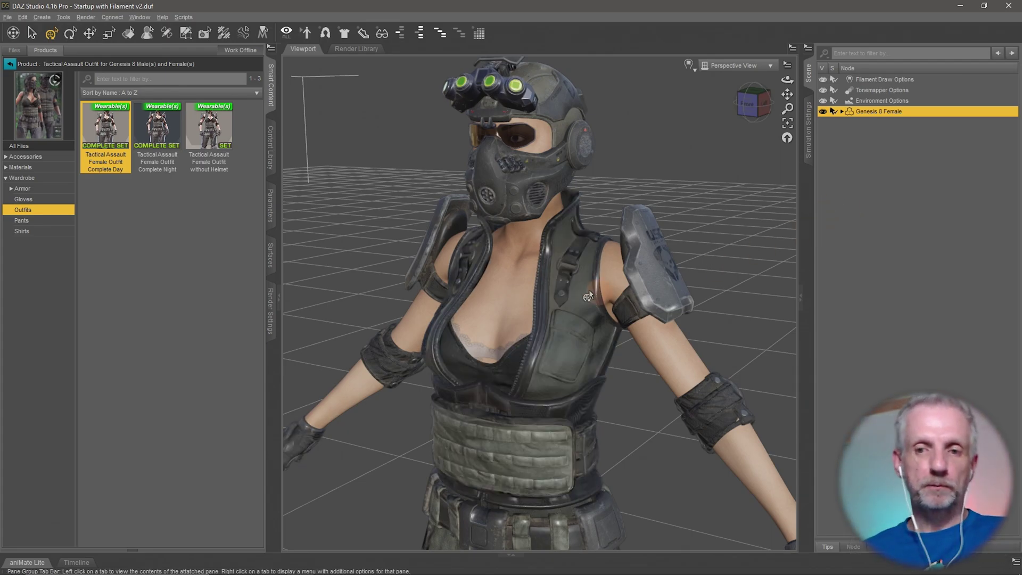
Inspect the loaded outfit on the figure from the helmet down to the knee guards.
scroll(596, 293, "down", 3)
middle_click_drag(595, 293, 695, 364)
left_click_drag(695, 365, 638, 368, "alt")
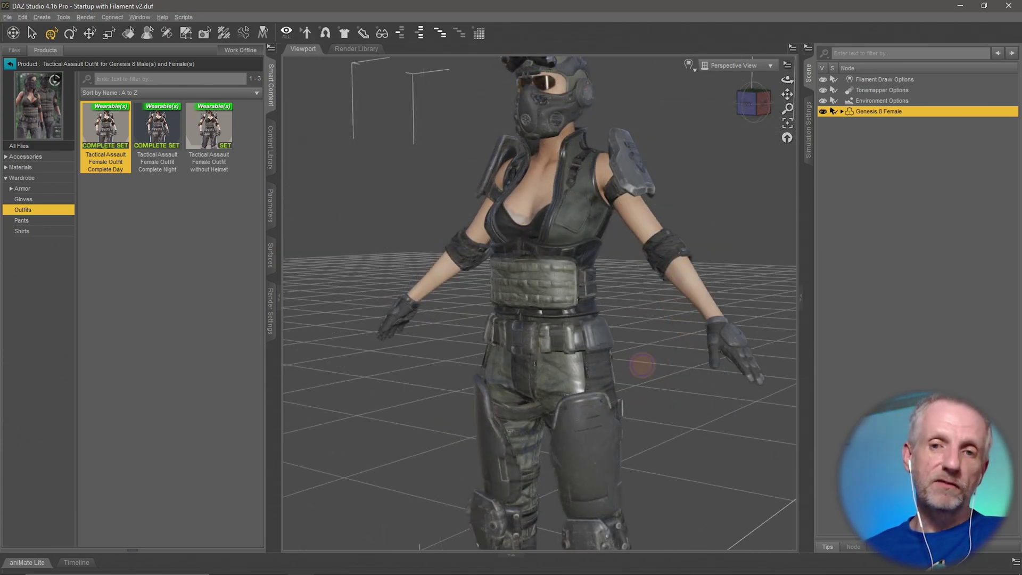
scroll(640, 361, "up", 6)
scroll(640, 304, "down", 3)
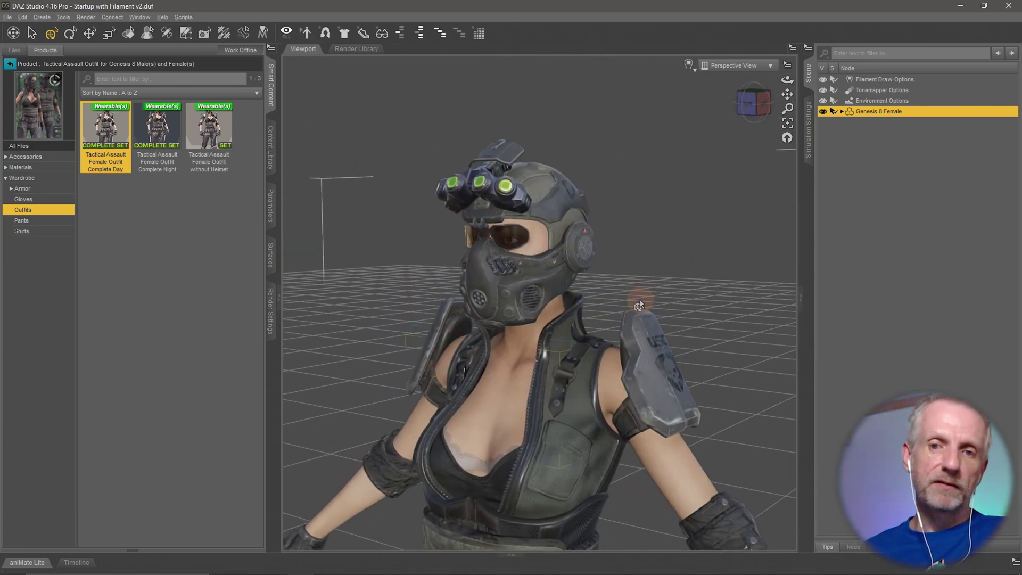
scroll(606, 323, "up", 1)
middle_click_drag(606, 324, 614, 306)
middle_click_drag(569, 393, 574, 189)
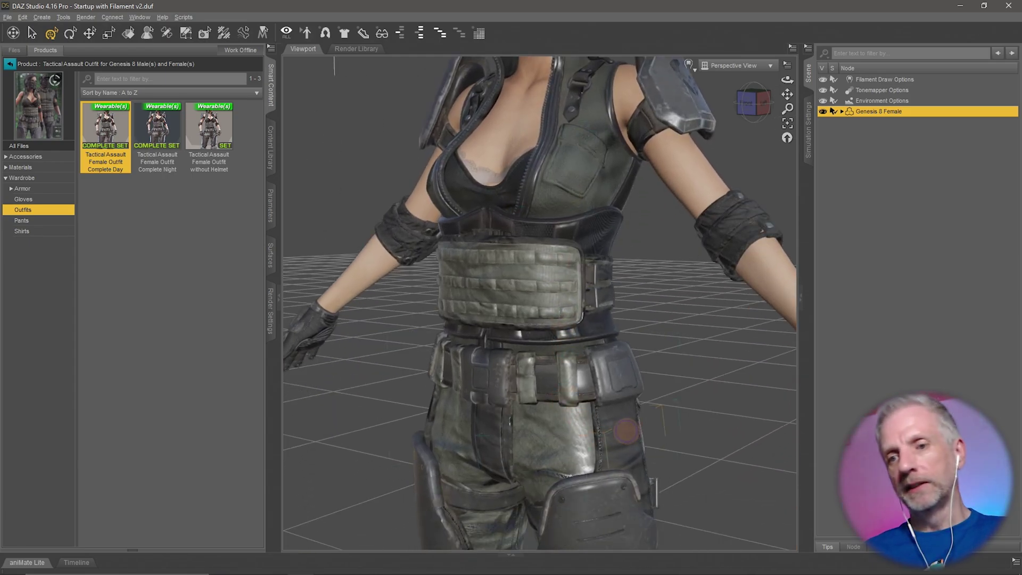
middle_click_drag(626, 432, 630, 434)
scroll(629, 436, "up", 3)
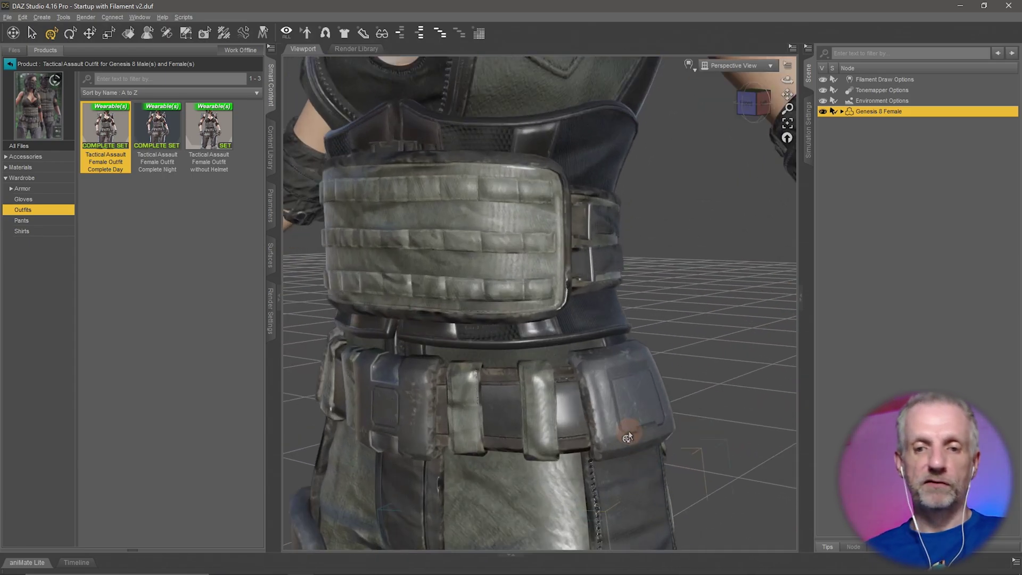
scroll(628, 436, "down", 5)
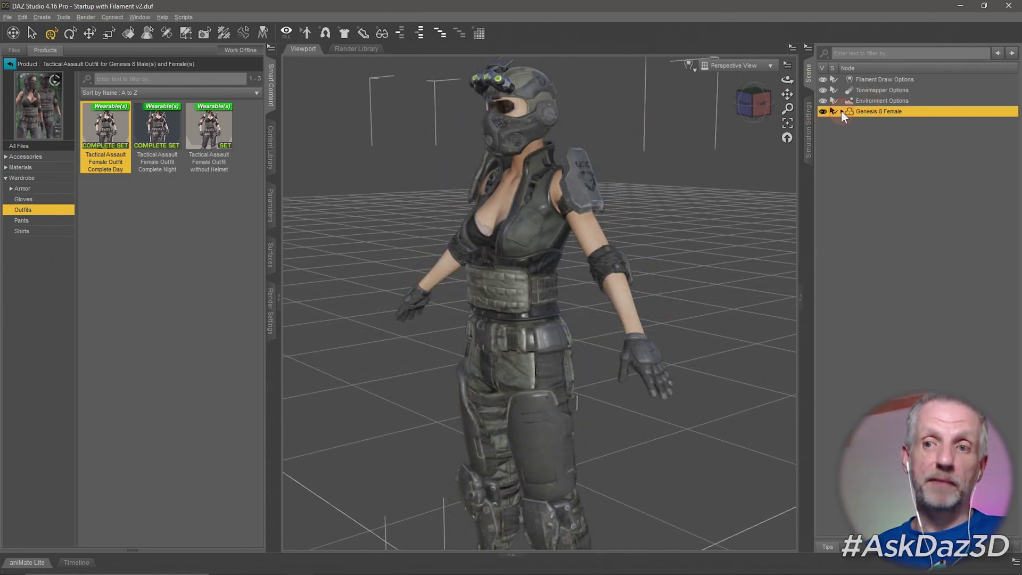
Expand the Genesis 8 Female node in the scene, examine the outfit pieces from Pants to Vest, and reselect the figure.
left_click(841, 111)
left_click(896, 133)
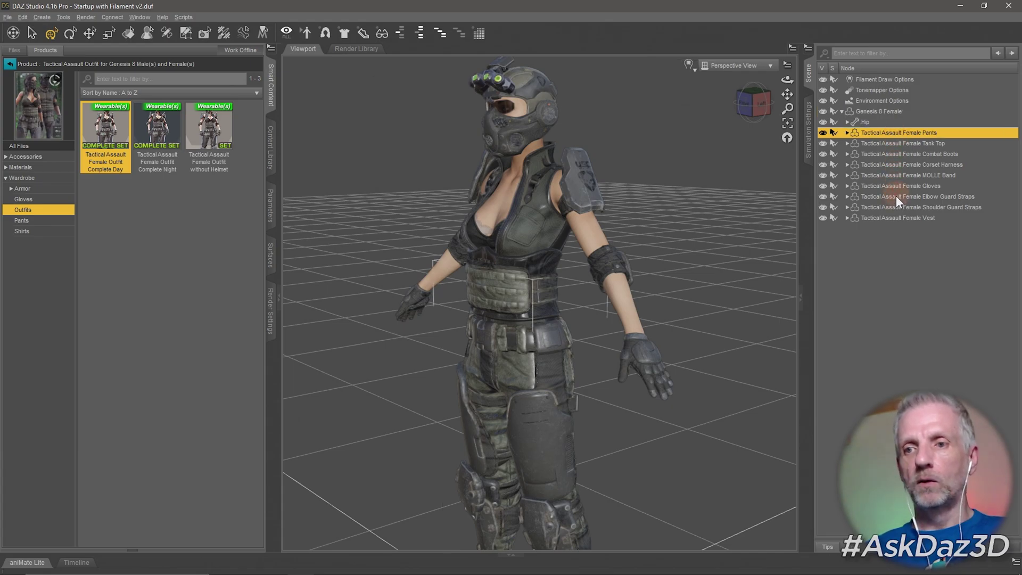
left_click(900, 218, "shift")
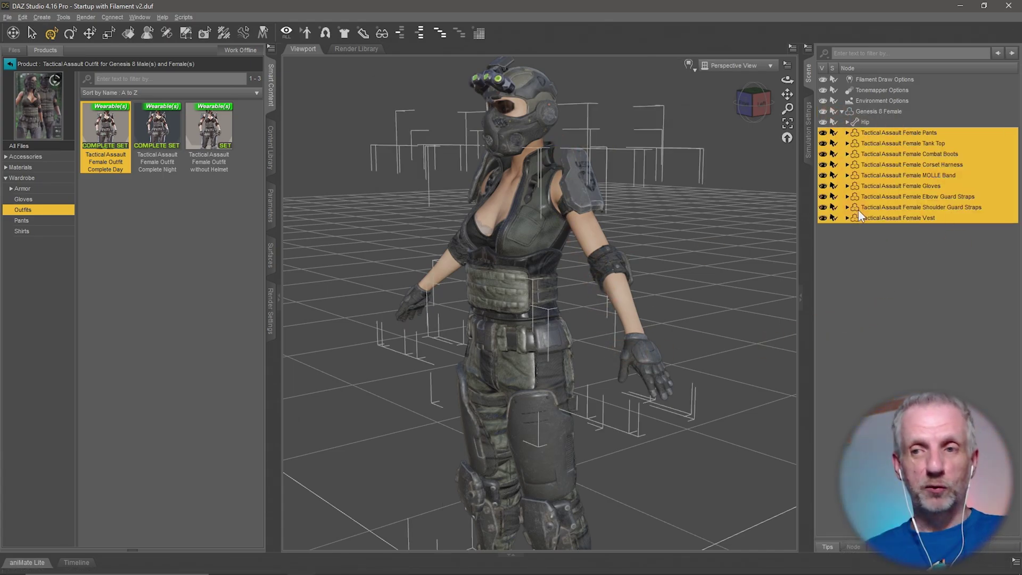
left_click(843, 111)
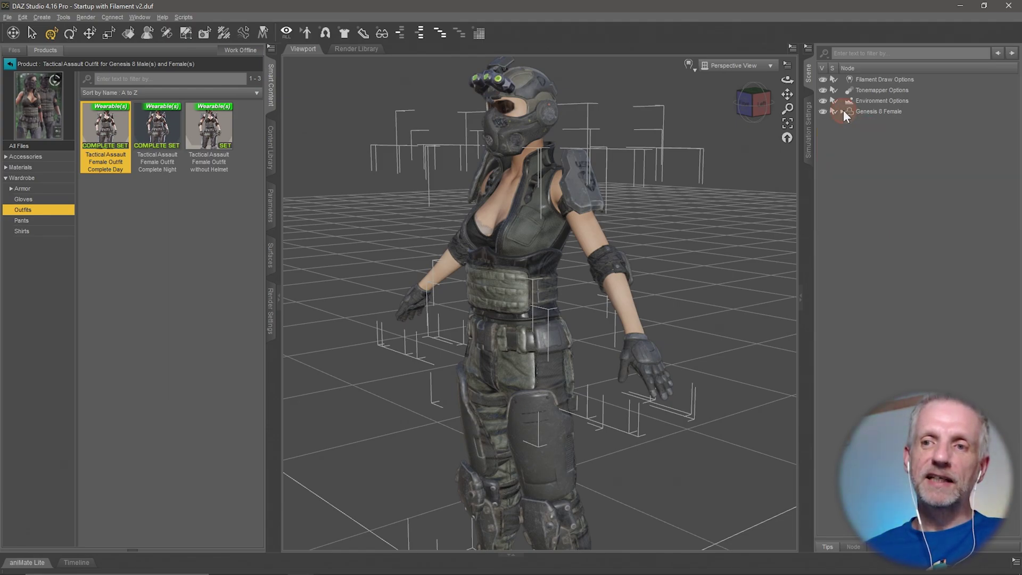
left_click(843, 111)
left_click(888, 109)
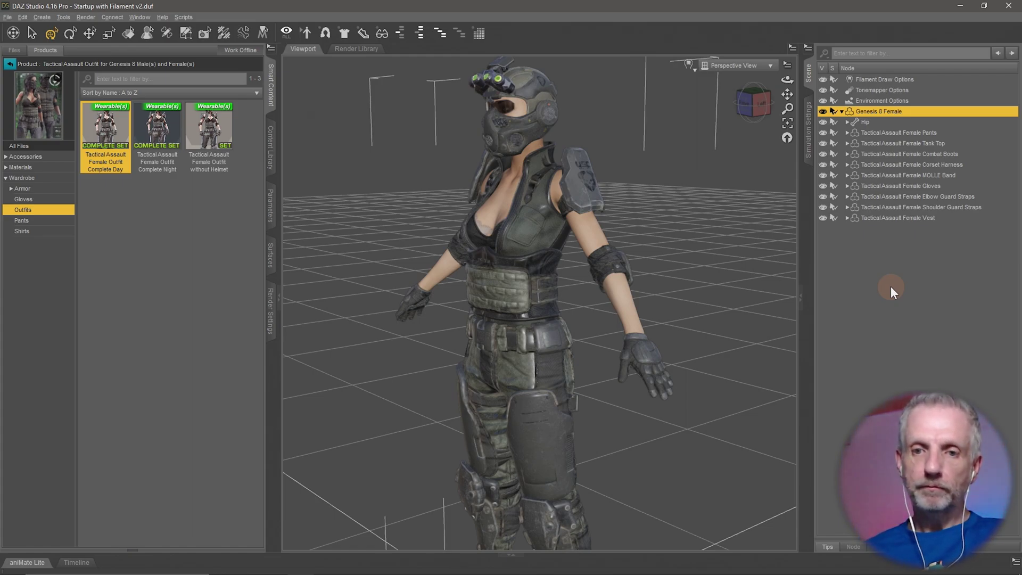
Undo the Complete Day set and load the Tactical Assault Female Outfit Complete Night set onto the Genesis 8 Female figure.
key("ctrl+z")
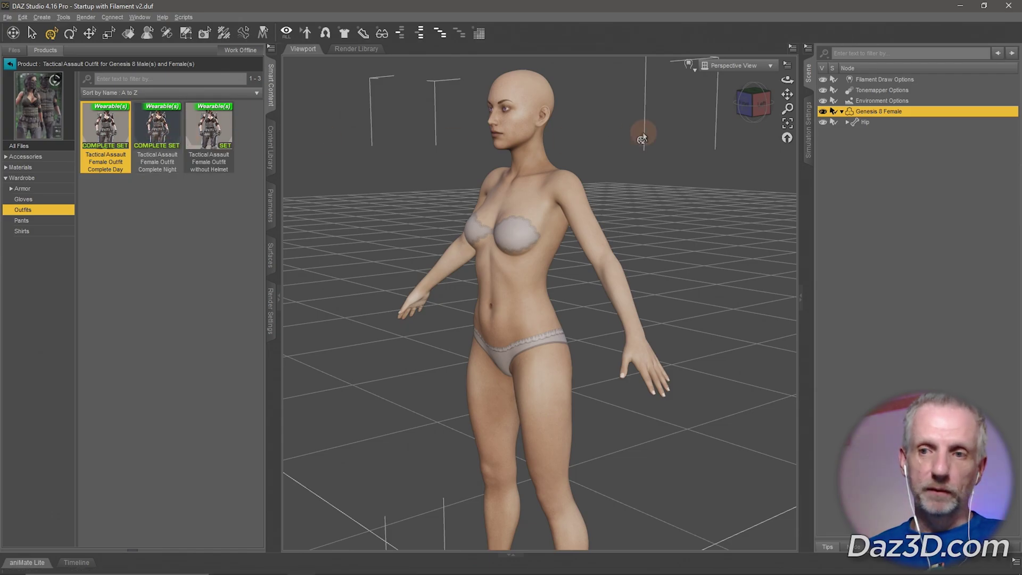
double_click(875, 115)
double_click(157, 127)
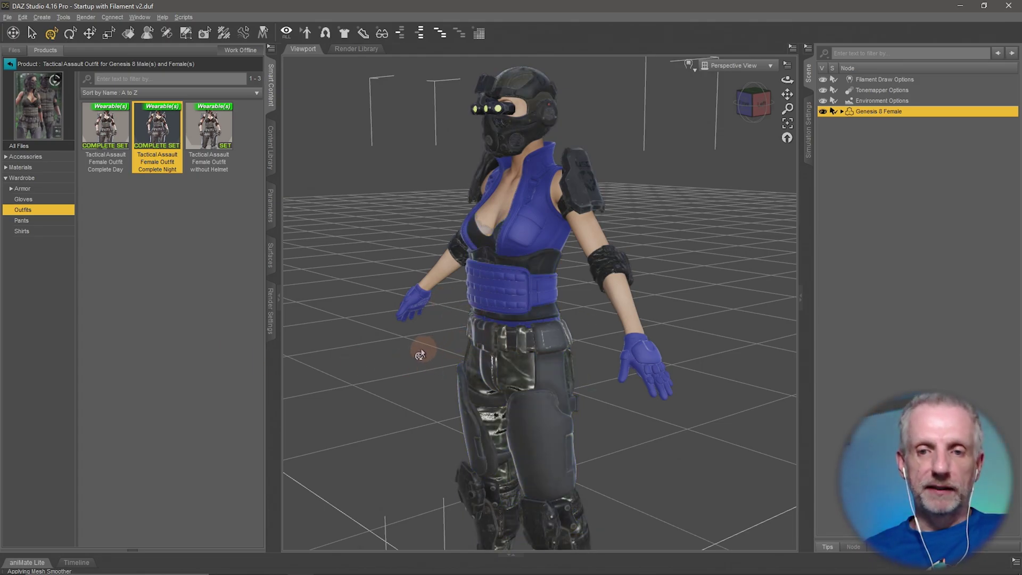
middle_click_drag(415, 342, 416, 342)
left_click_drag(415, 344, 414, 346)
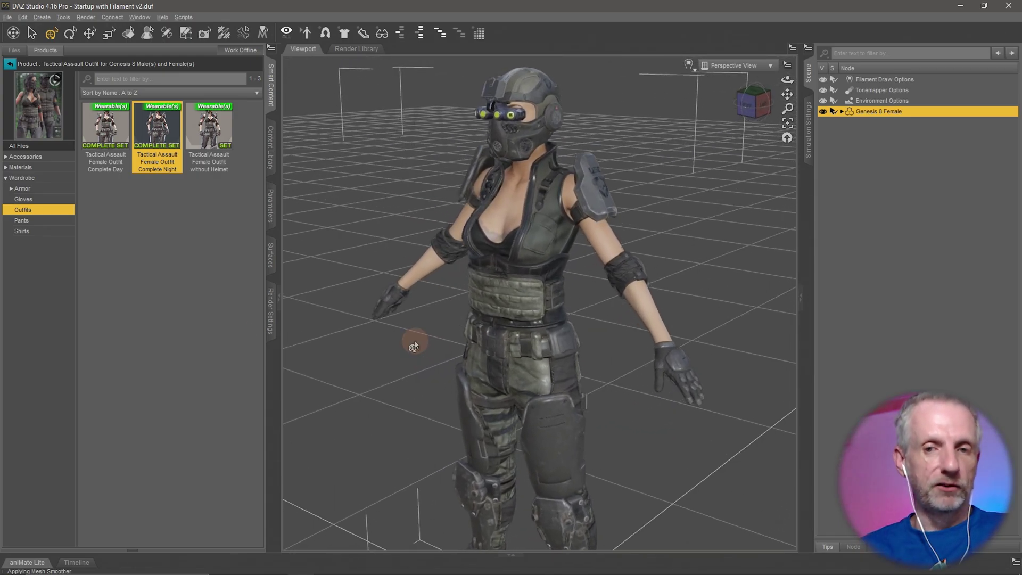
middle_click_drag(490, 342, 469, 342)
left_click_drag(493, 423, 525, 426)
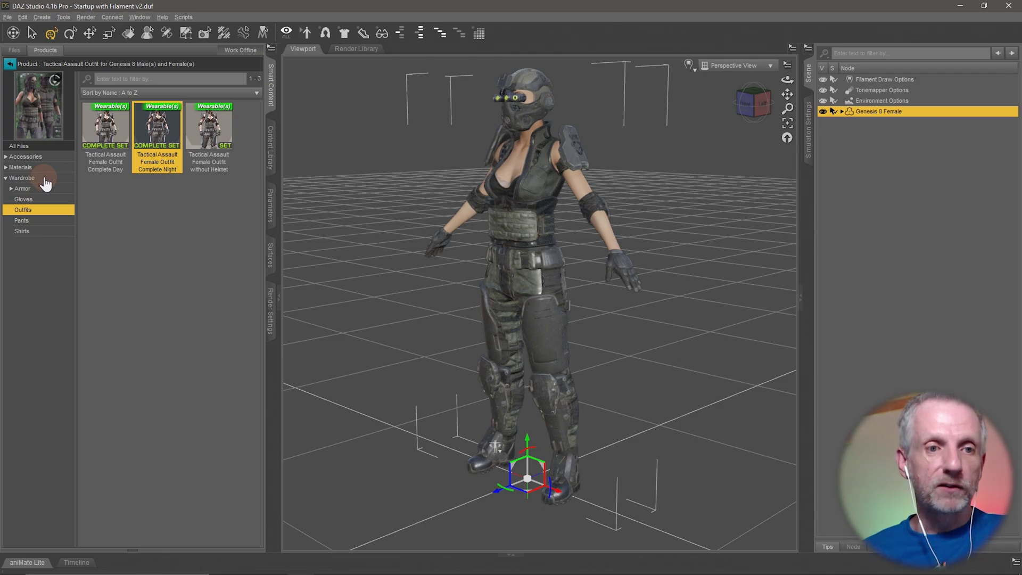
Undo the Complete Night set and load the Tactical Assault Female Shoulder Guards from the Armor subcategory onto the Genesis 8 Female figure.
left_click(23, 188)
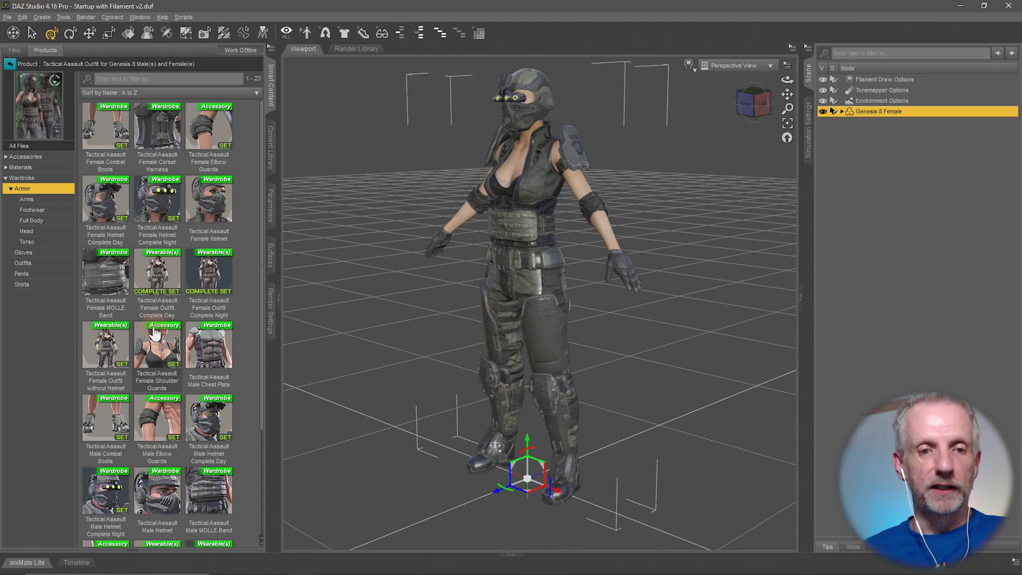
key("ctrl+z")
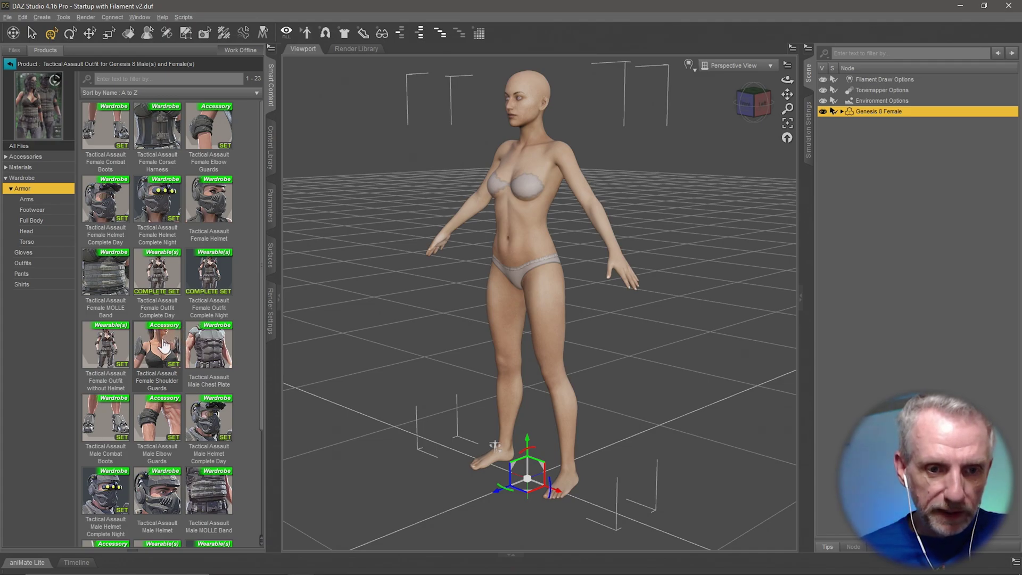
left_click_drag(164, 347, 467, 233)
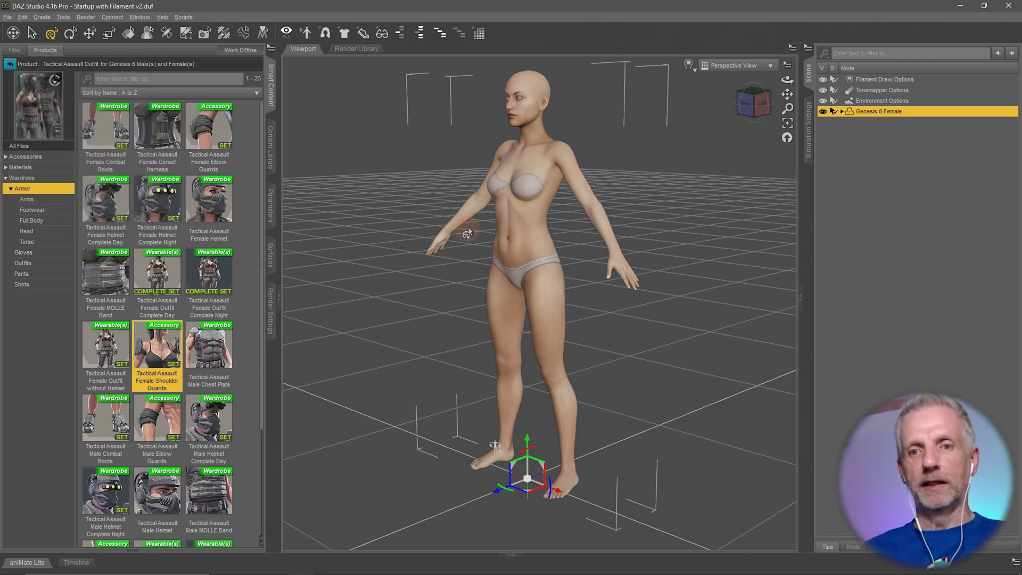
scroll(531, 192, "up", 4)
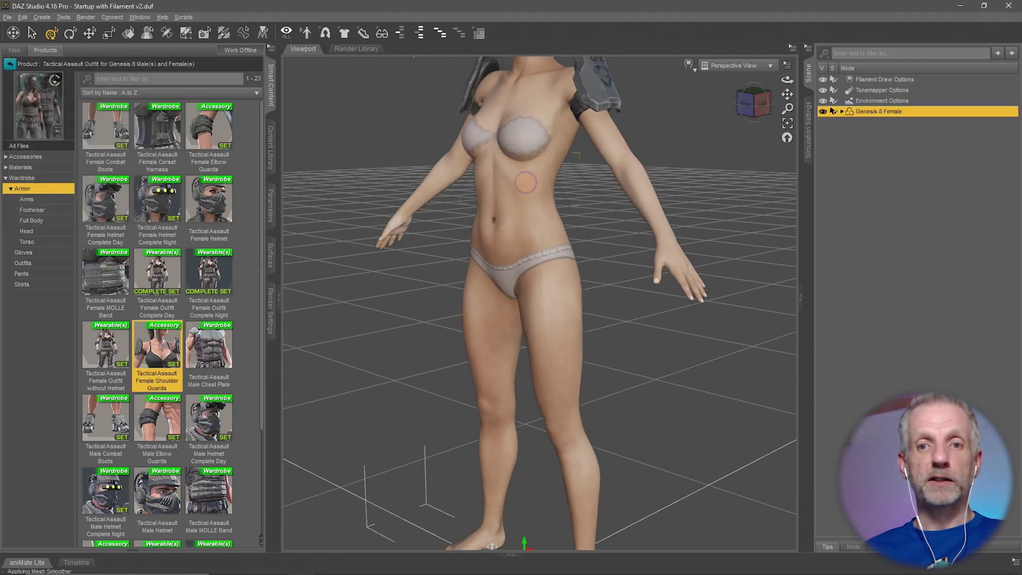
middle_click_drag(531, 112, 524, 177)
right_click_drag(524, 177, 473, 213)
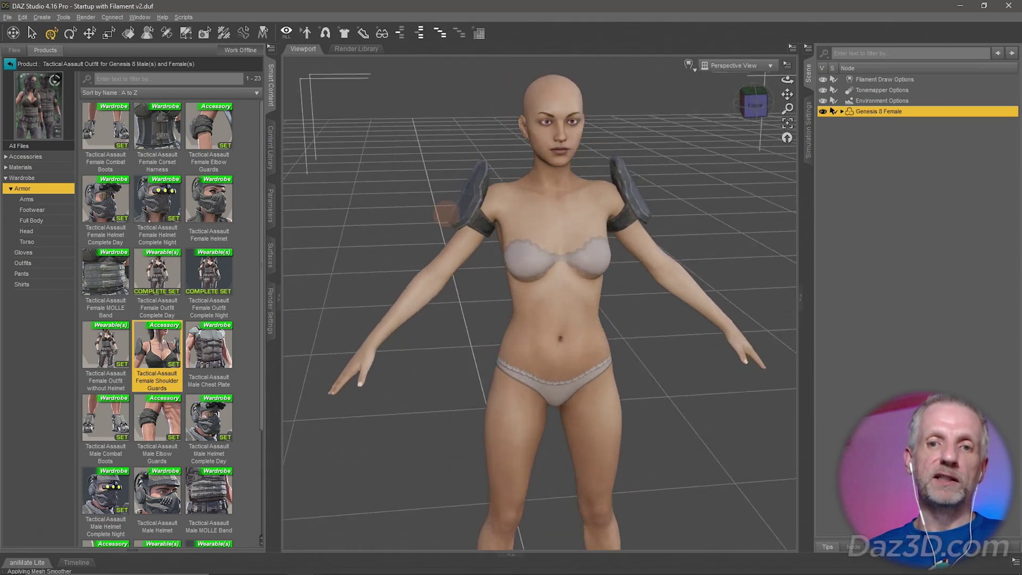